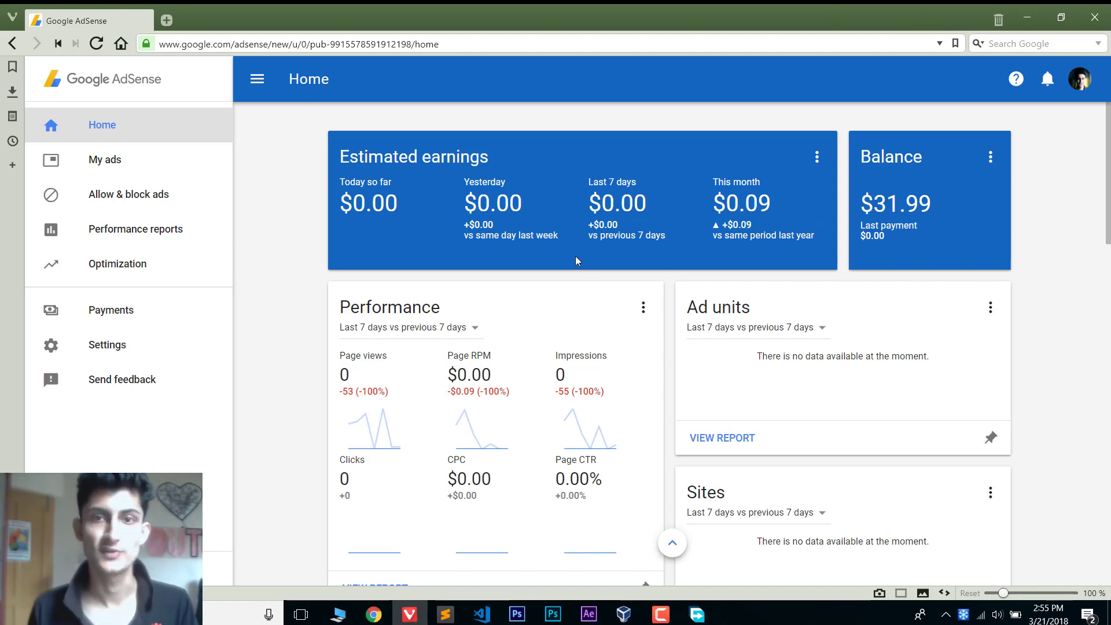
# Compare the home pages of the two AdSense accounts in Vivaldi and Chrome, finishing in the Chrome window.
pyautogui.click(1025, 17)
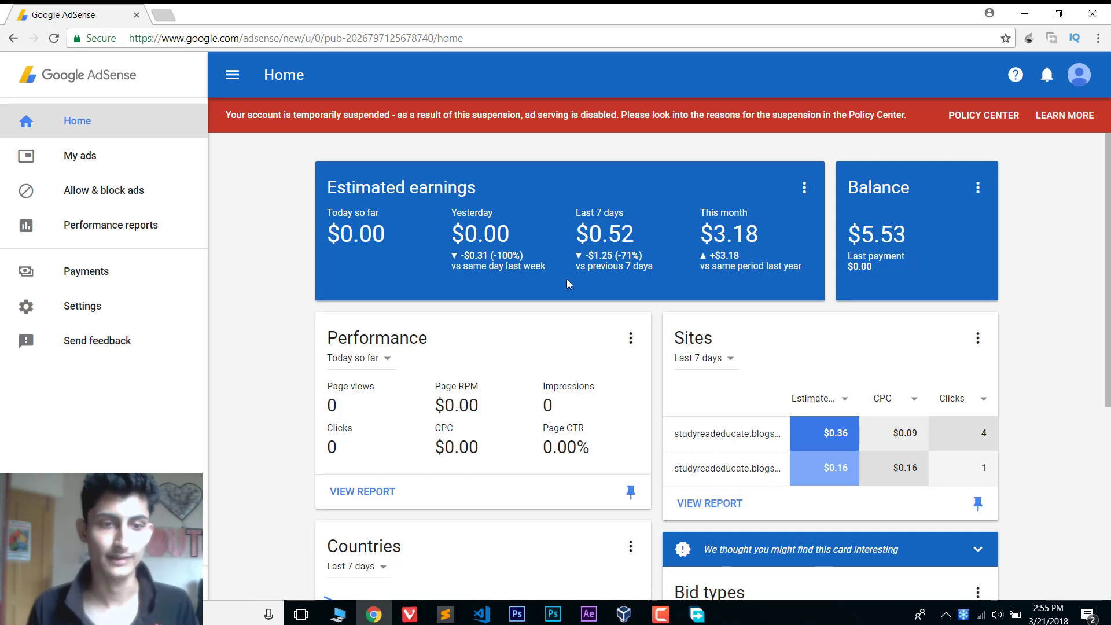
pyautogui.click(409, 614)
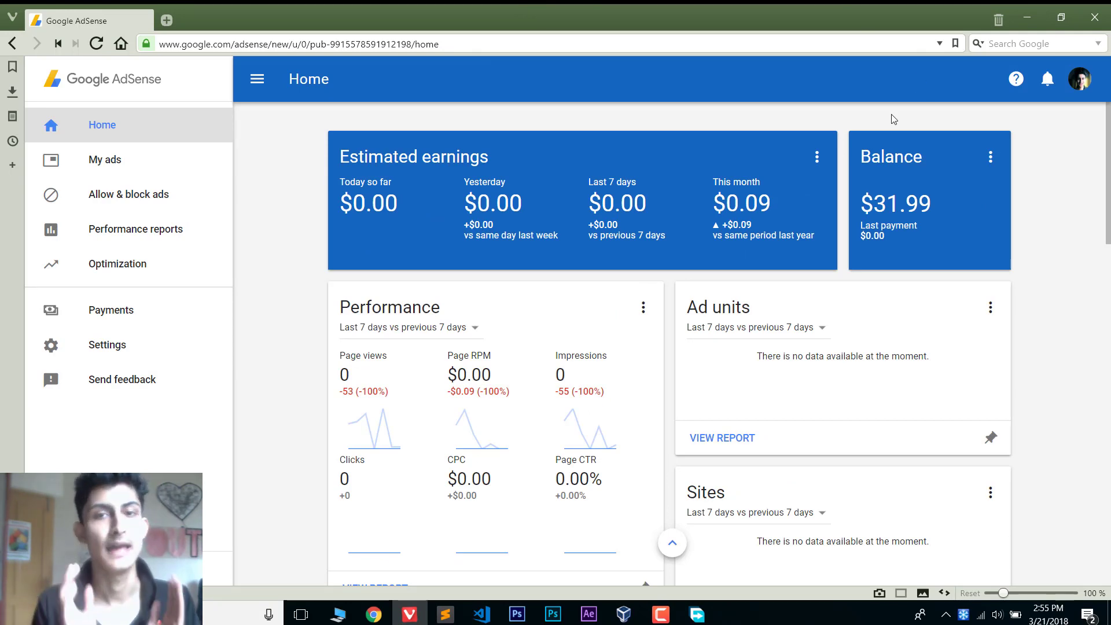
pyautogui.click(1027, 17)
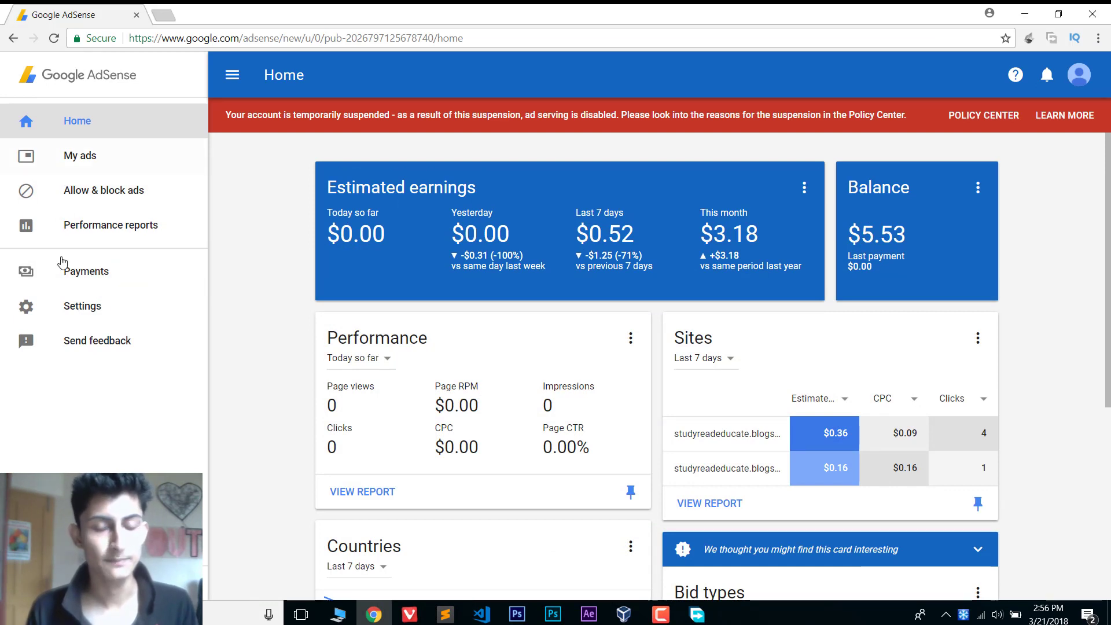
# Open the management page for the payments settings of the suspended AdSense account.
pyautogui.click(95, 276)
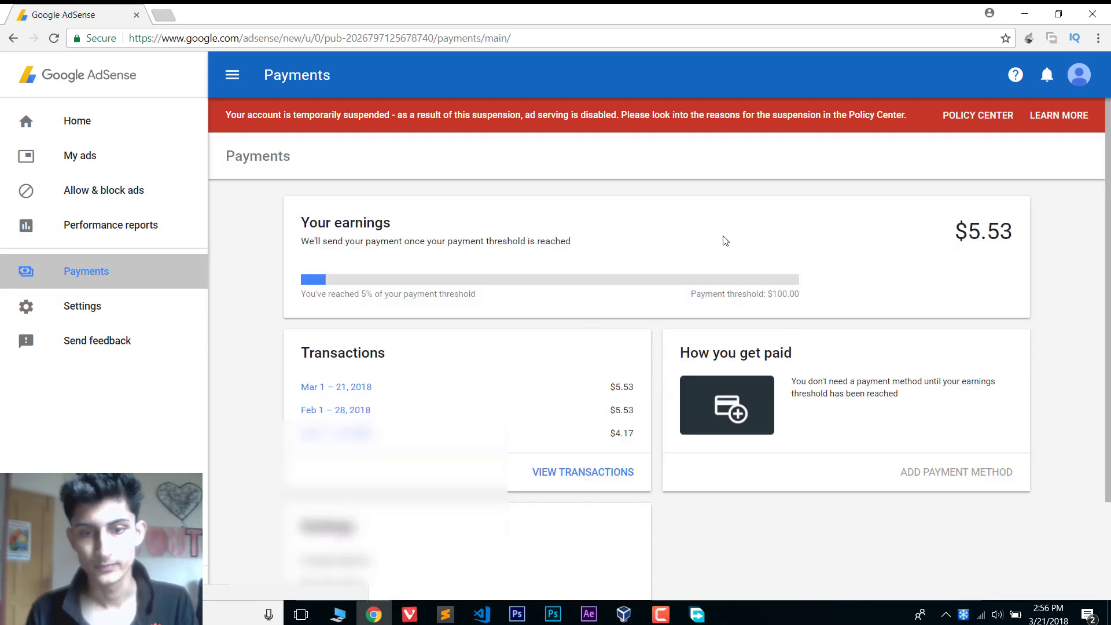
pyautogui.scroll(-3, 943, 270)
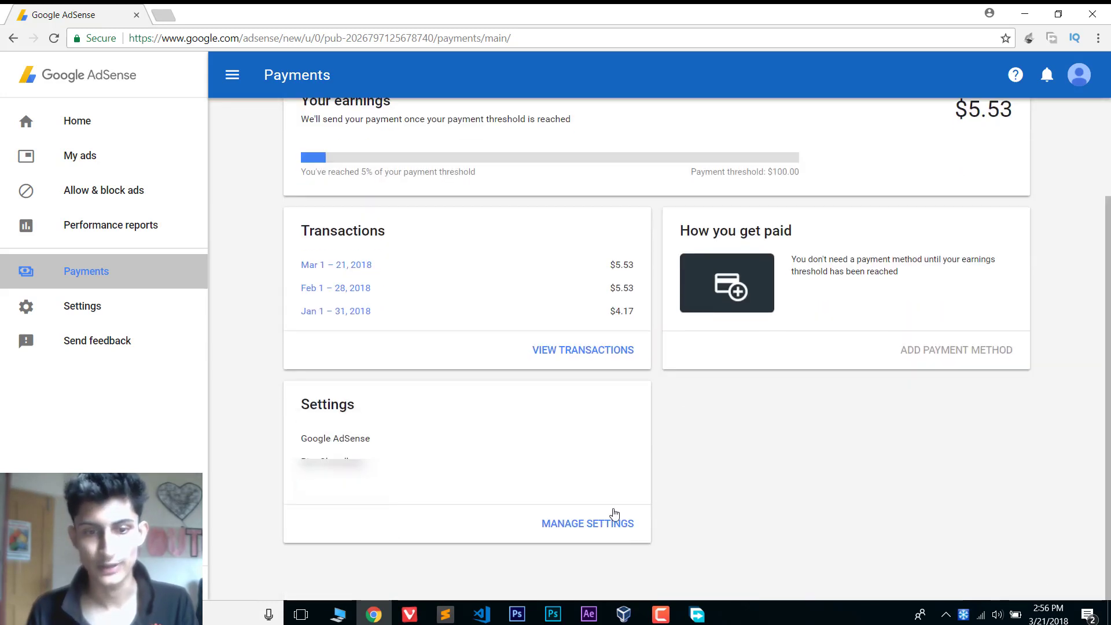
pyautogui.moveTo(297, 408); pyautogui.dragTo(353, 407)
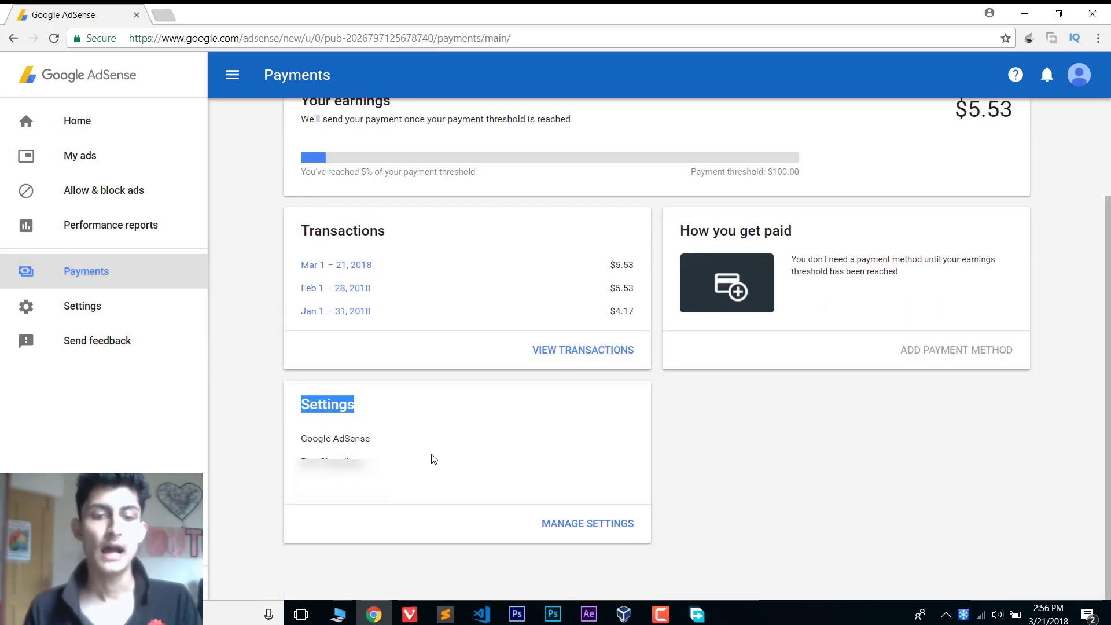
pyautogui.click(607, 528)
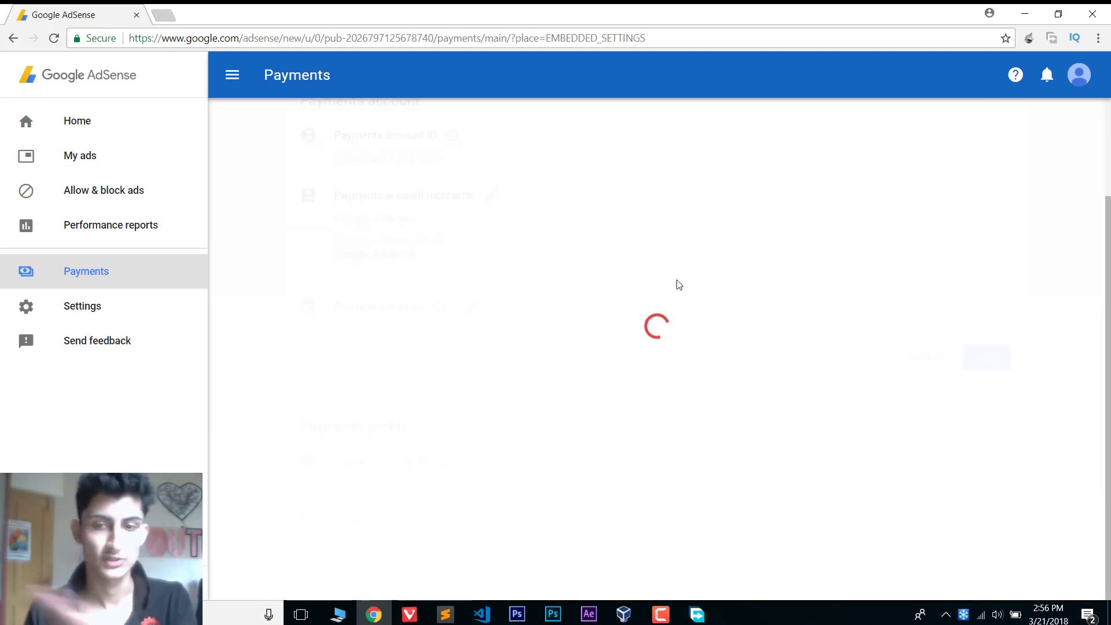
pyautogui.scroll(1, 748, 380)
pyautogui.scroll(1, 749, 380)
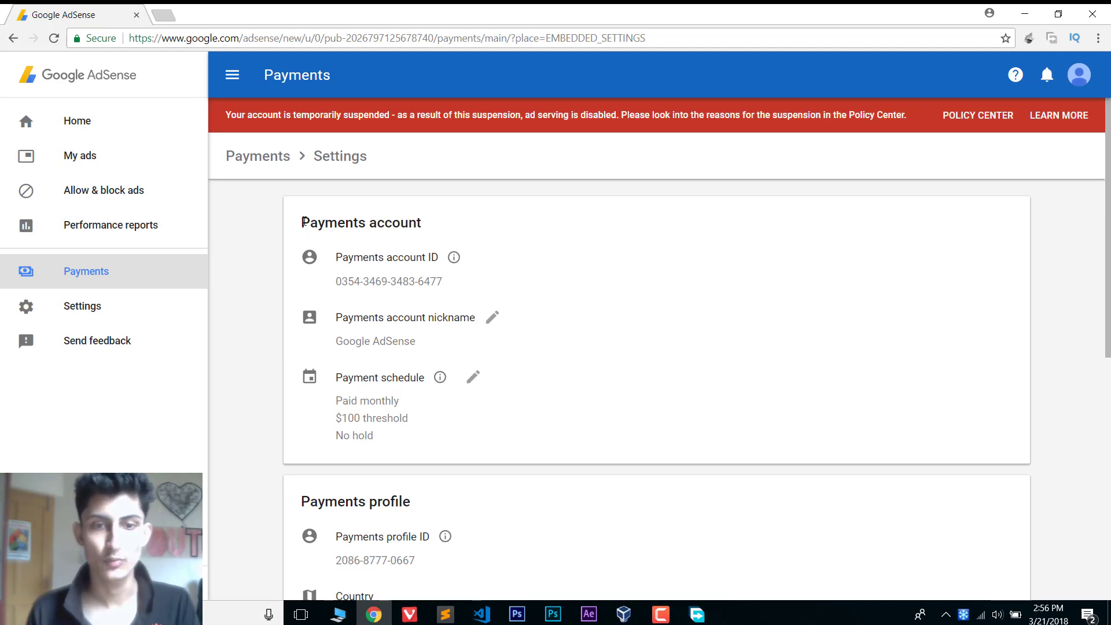
# Review the payments account and payments profile details down to the name and address section.
pyautogui.moveTo(300, 222); pyautogui.dragTo(424, 224)
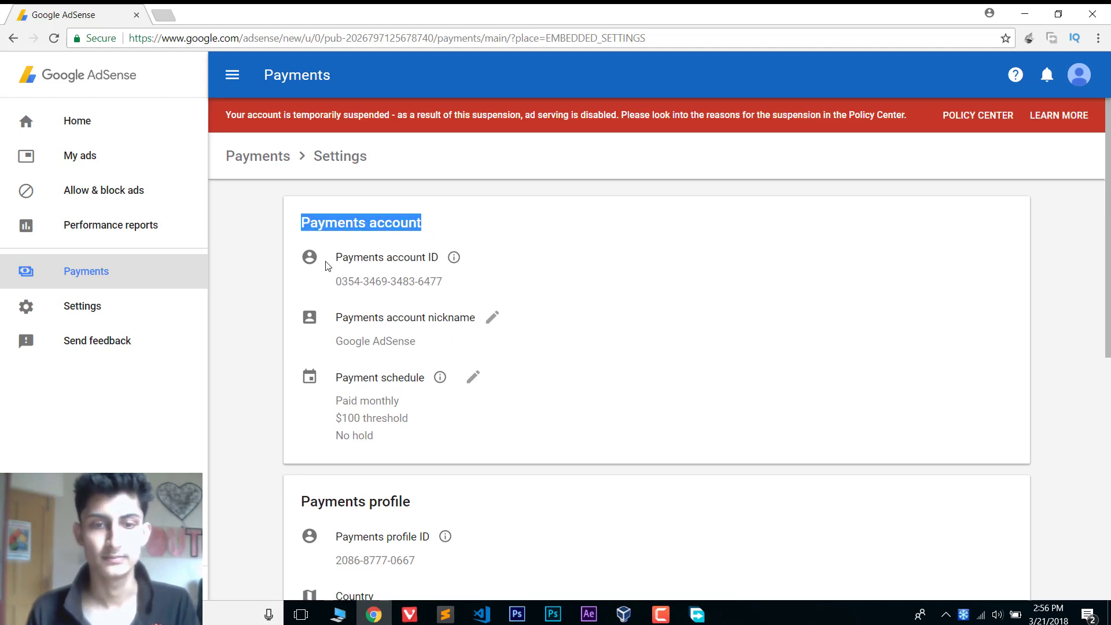
pyautogui.moveTo(348, 257); pyautogui.dragTo(363, 257)
pyautogui.moveTo(451, 279); pyautogui.dragTo(449, 278)
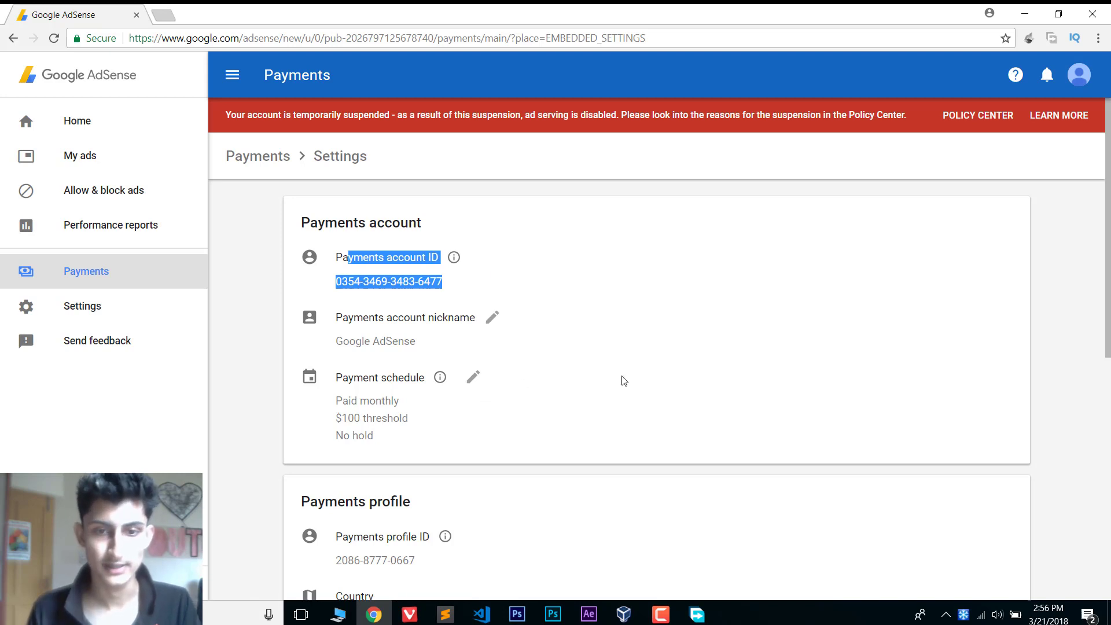
pyautogui.scroll(-2, 687, 365)
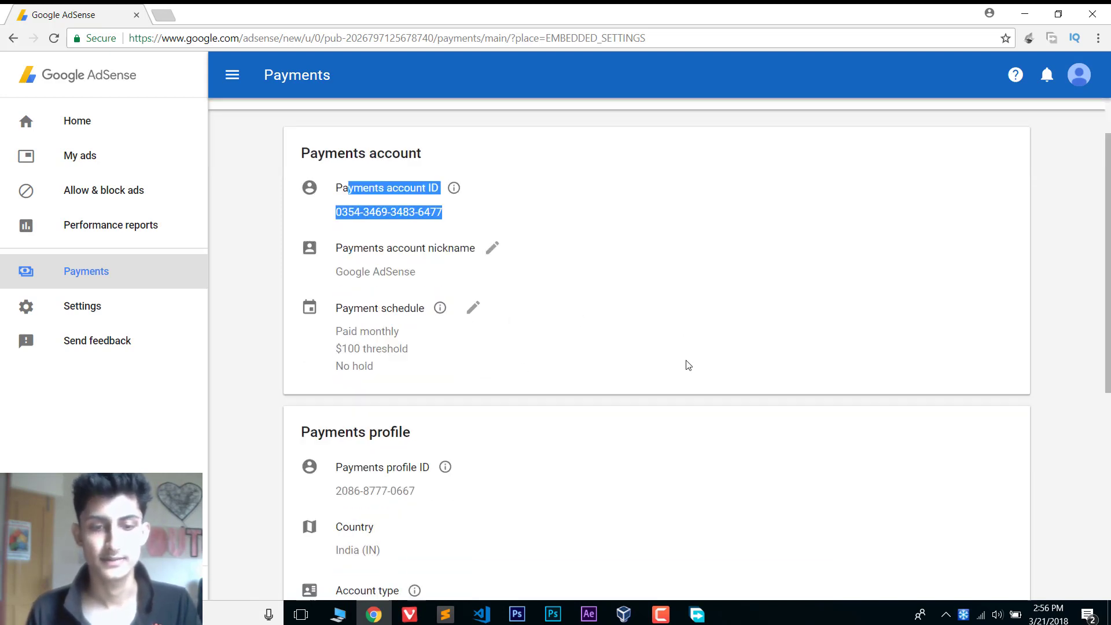
pyautogui.moveTo(318, 357); pyautogui.dragTo(391, 357)
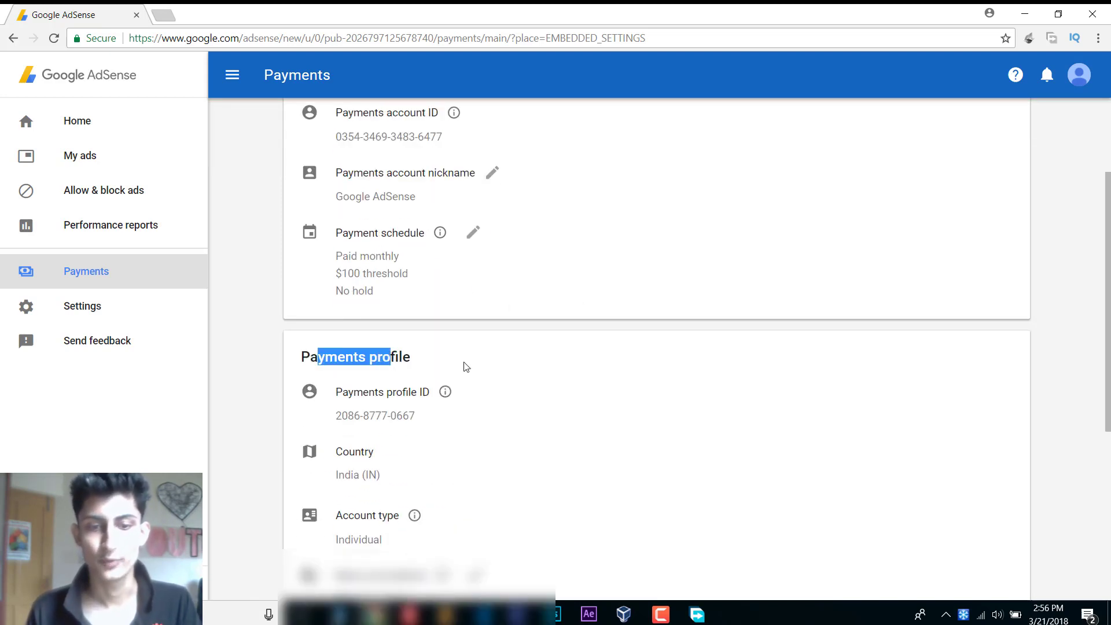
pyautogui.scroll(-2, 659, 347)
pyautogui.scroll(-2, 659, 347)
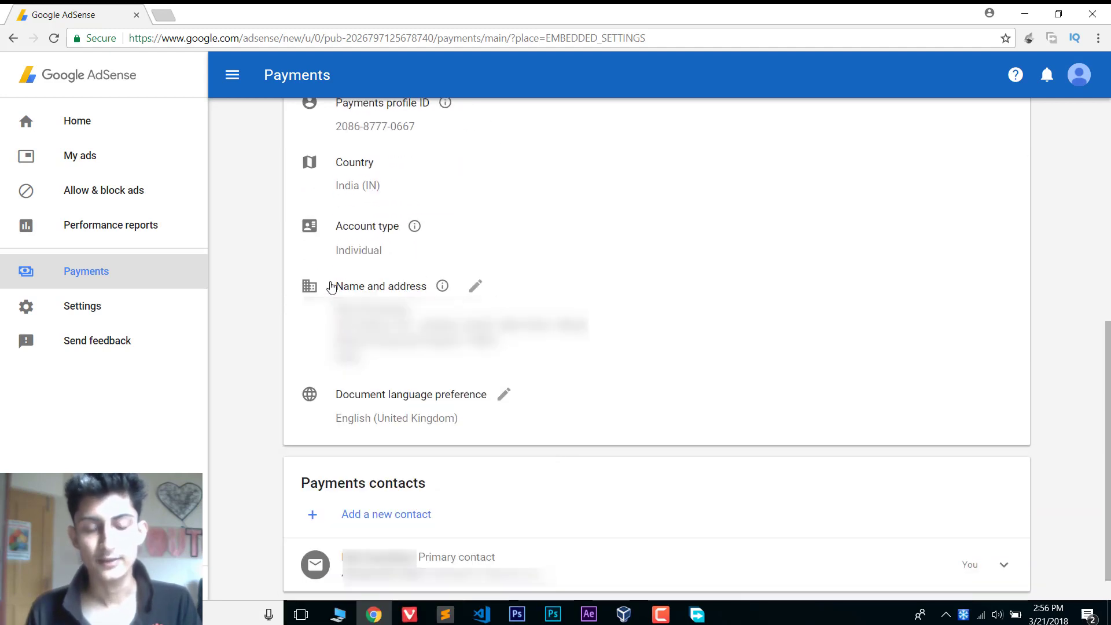
# Open the payments profile's name and address for editing and go through the Name and Address line 1 fields.
pyautogui.click(476, 287)
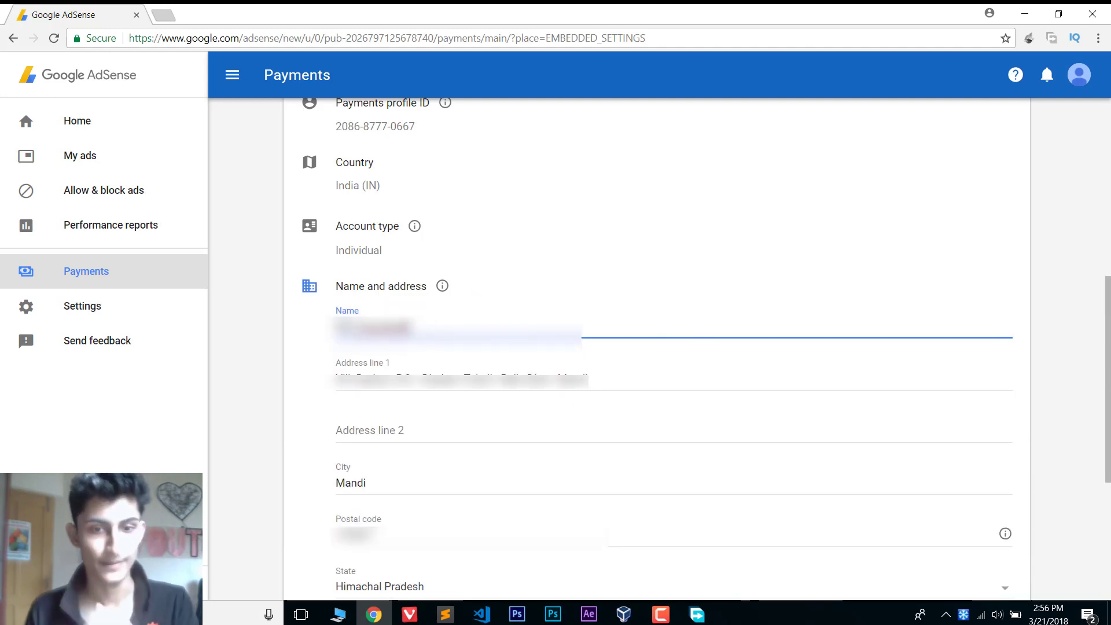
pyautogui.tripleClick(599, 366)
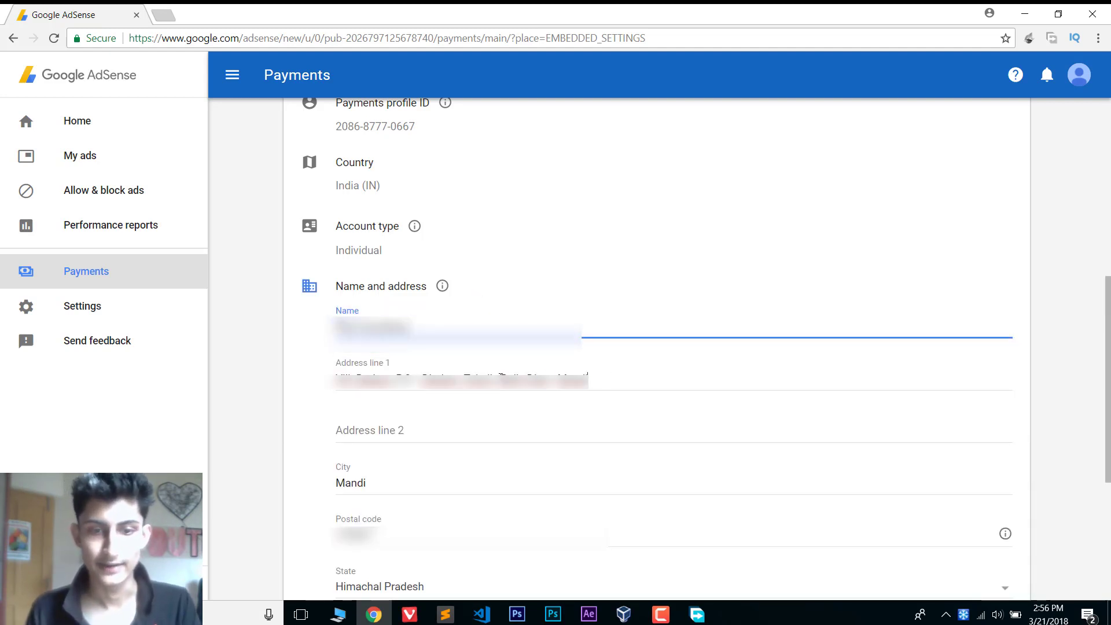
pyautogui.scroll(-2, 613, 324)
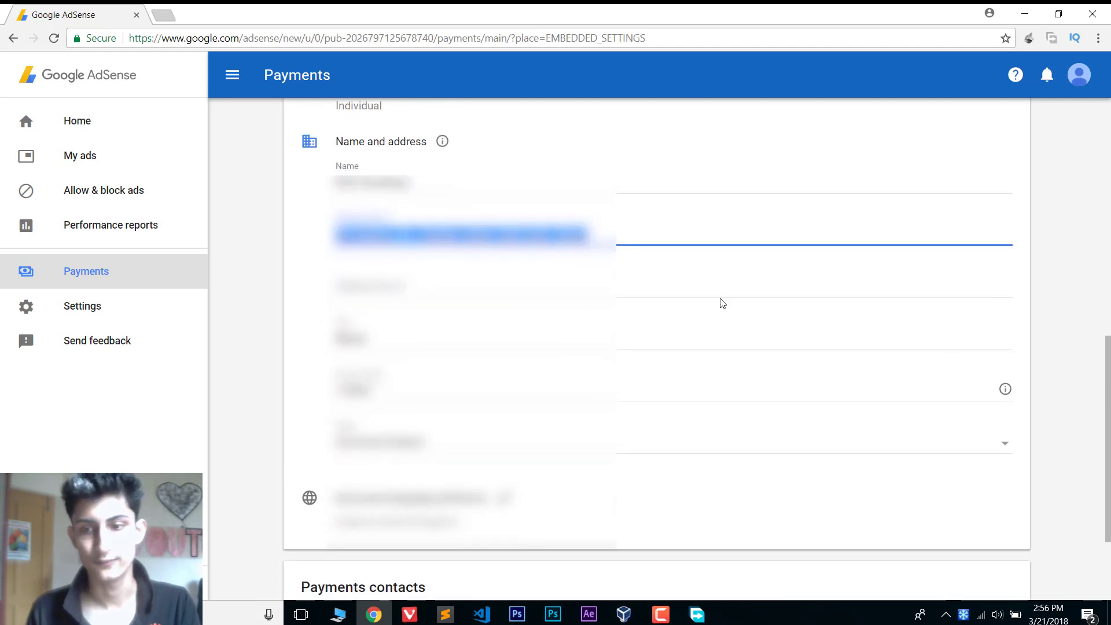
pyautogui.click(972, 180)
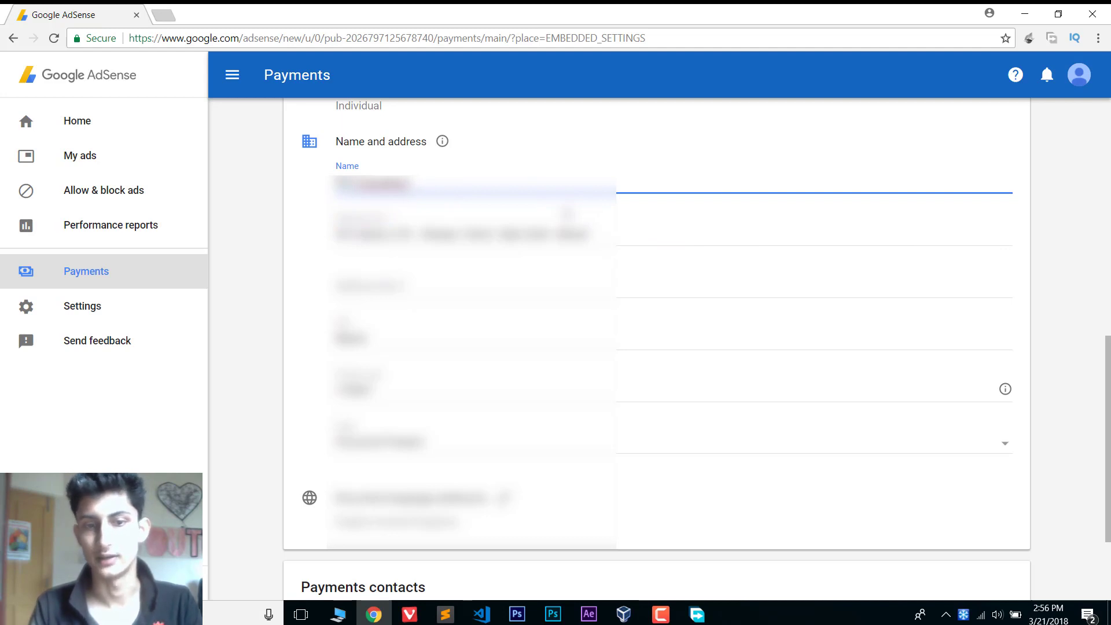
# Try the sample text "ajhjashdj" as address line 2, and clear the field again.
pyautogui.click(474, 295)
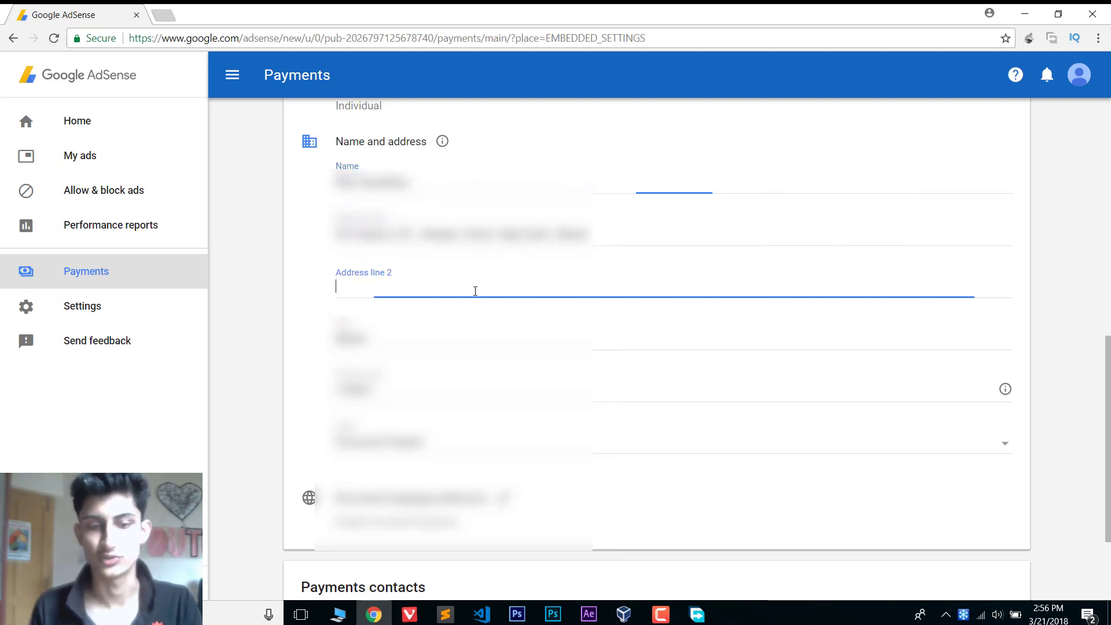
pyautogui.write('ajhjashdj')
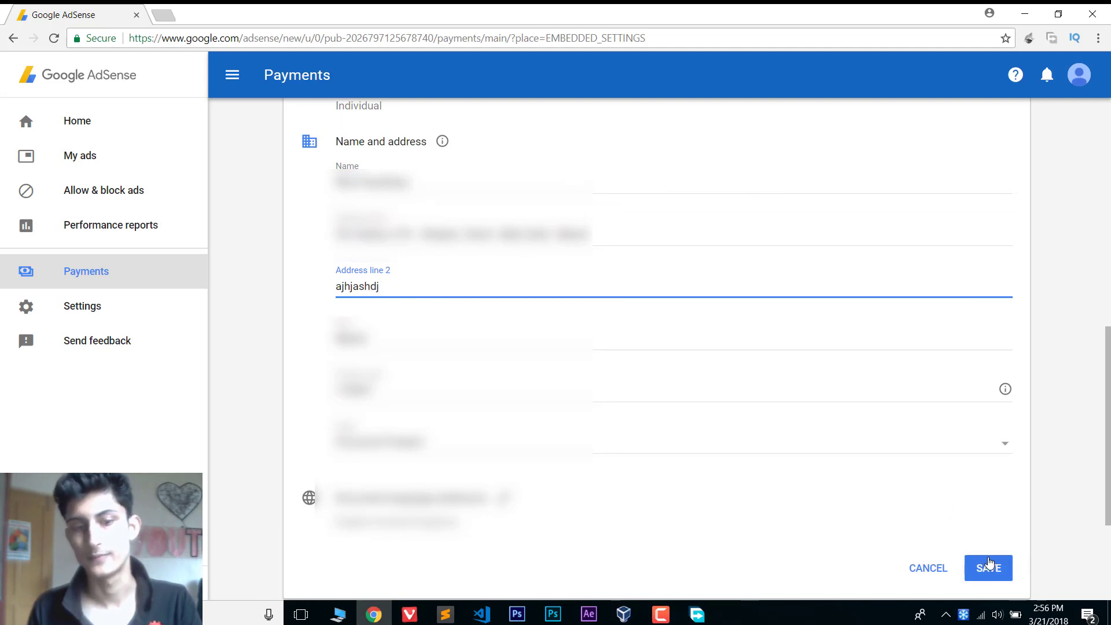
pyautogui.doubleClick(334, 286)
pyautogui.press('BackSpace')
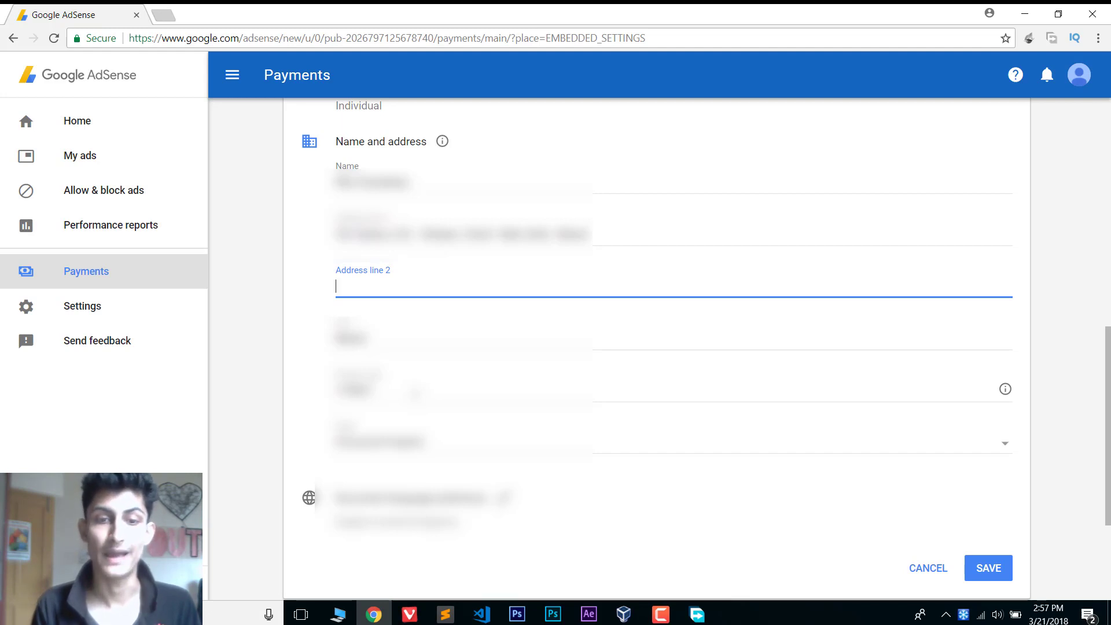
# Go back to the payee Name field in the name and address form, ready for editing.
pyautogui.hotkey('shift', 'Tab')
pyautogui.hotkey('shift', 'Tab')
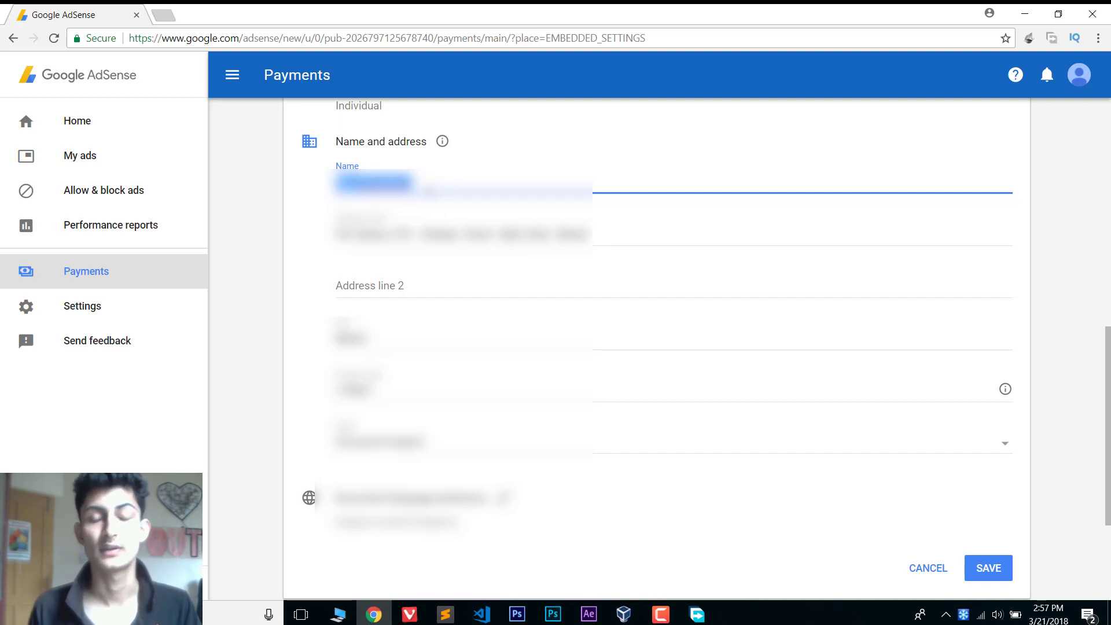
pyautogui.click(413, 184)
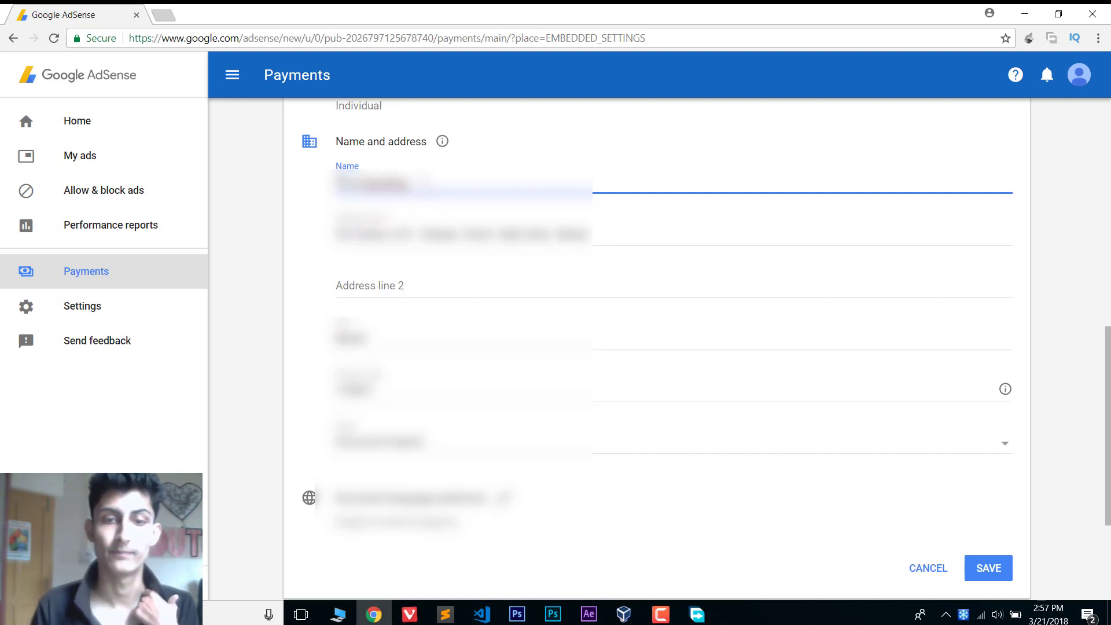
pyautogui.click(425, 183)
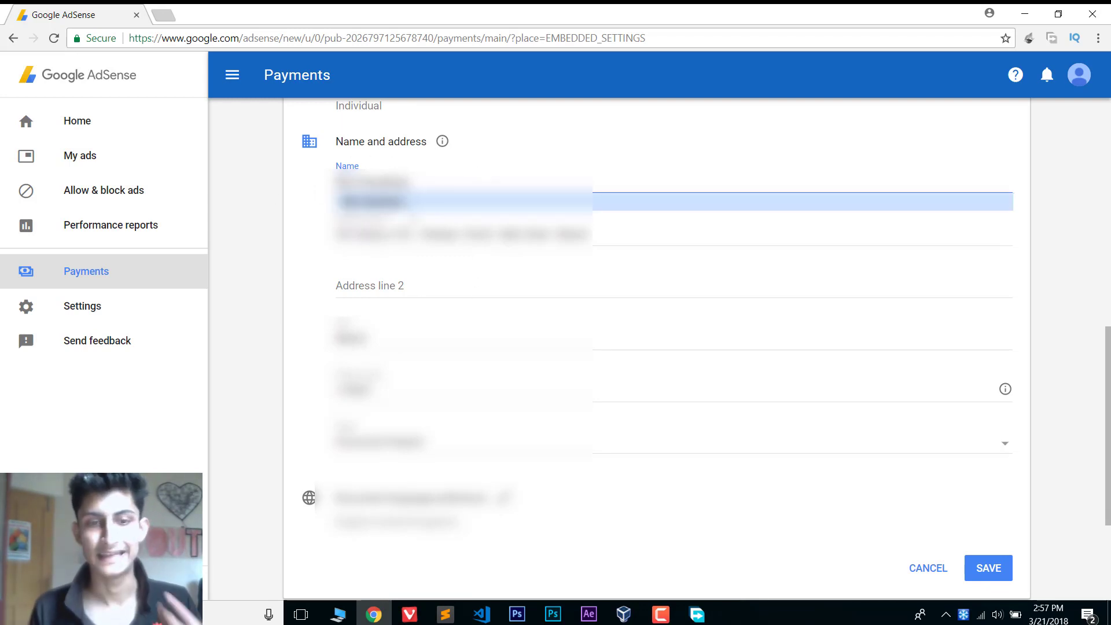
# Expand the primary payments contact's info, open its contact details for editing and alter the contact's name.
pyautogui.scroll(-2, 612, 179)
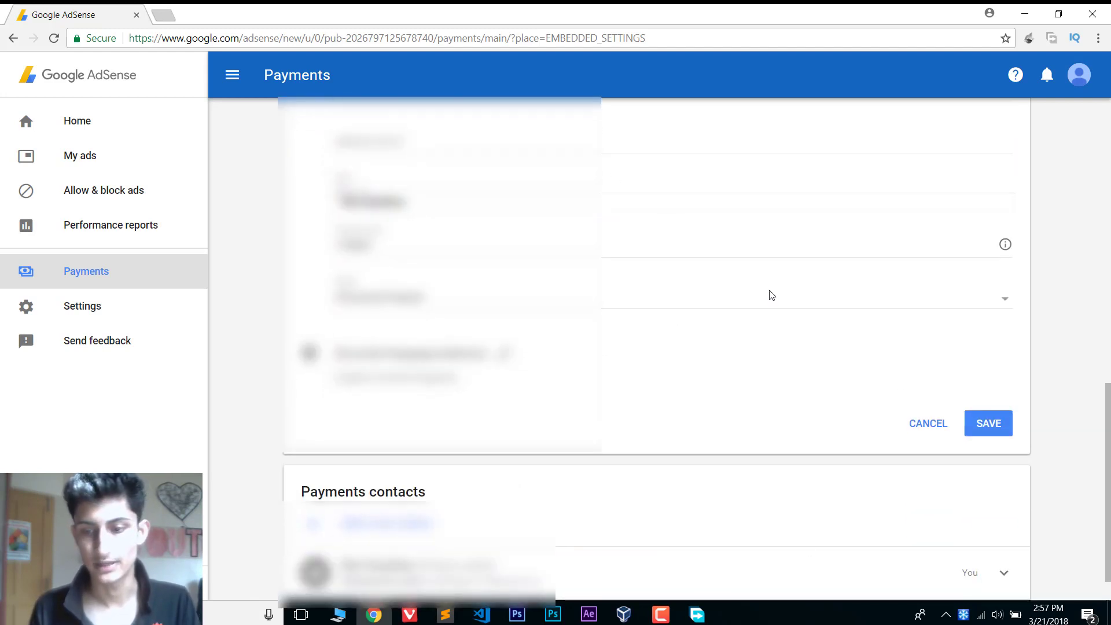
pyautogui.scroll(-1, 798, 253)
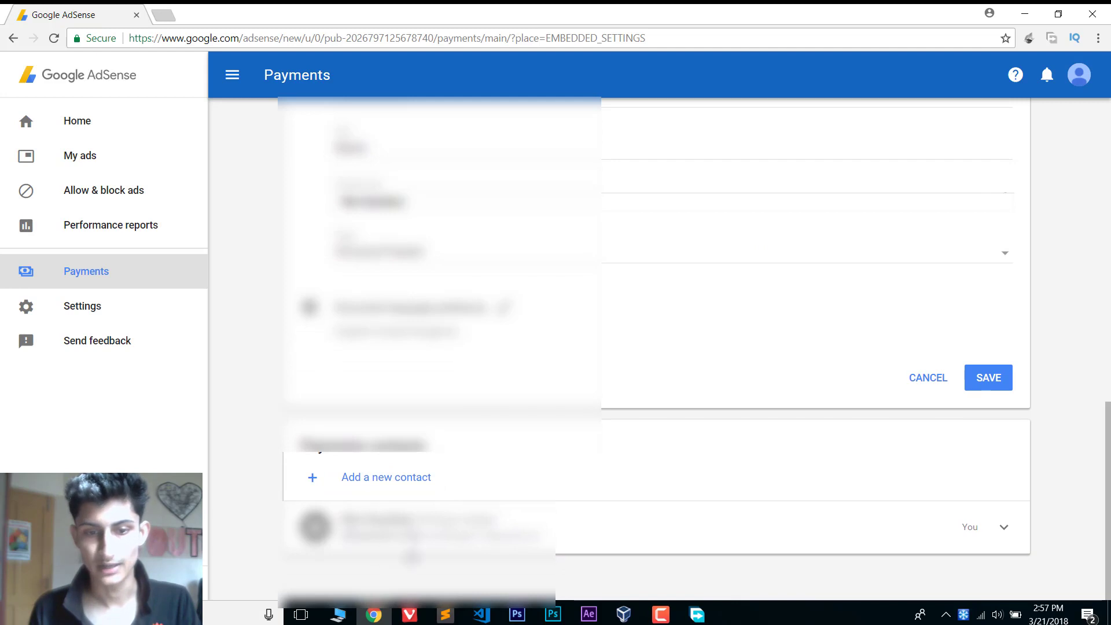
pyautogui.click(1015, 528)
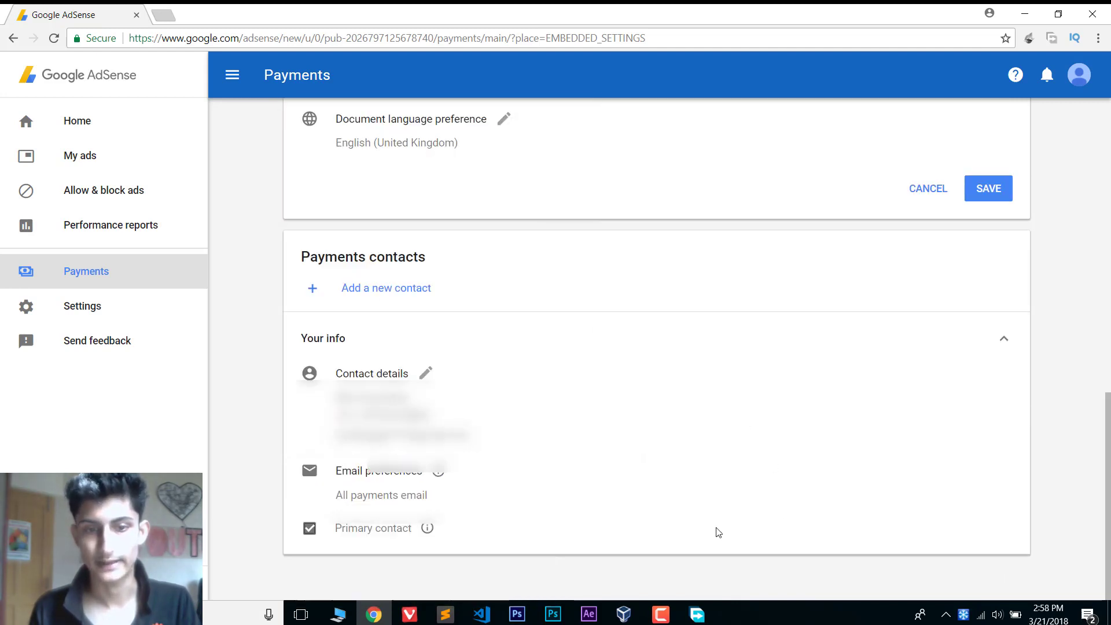
pyautogui.click(425, 372)
pyautogui.scroll(-2, 647, 404)
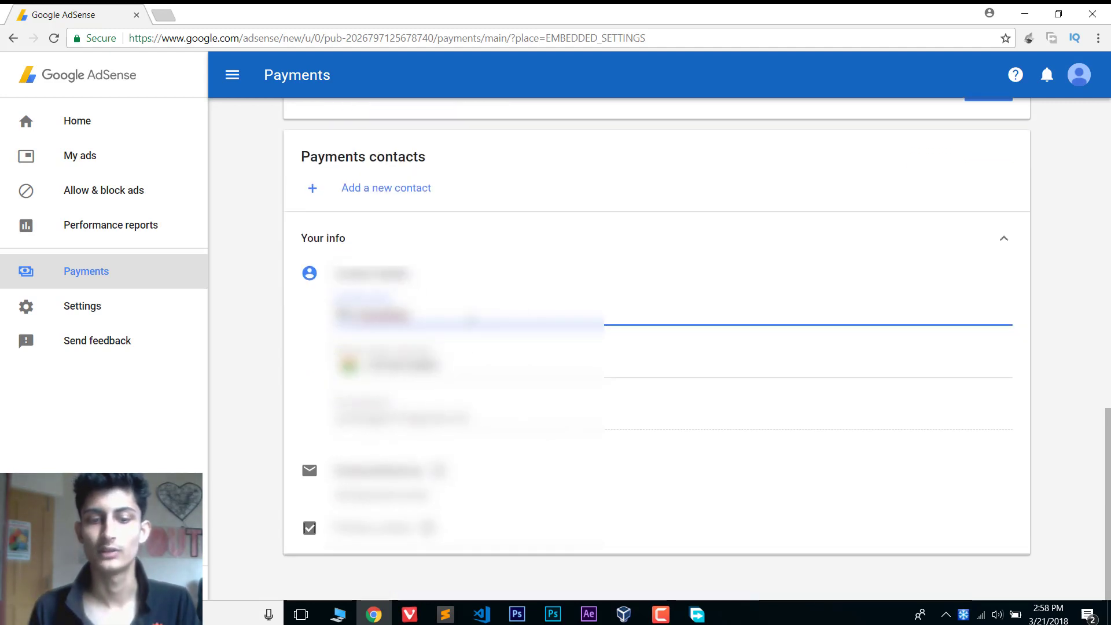
pyautogui.click(494, 313)
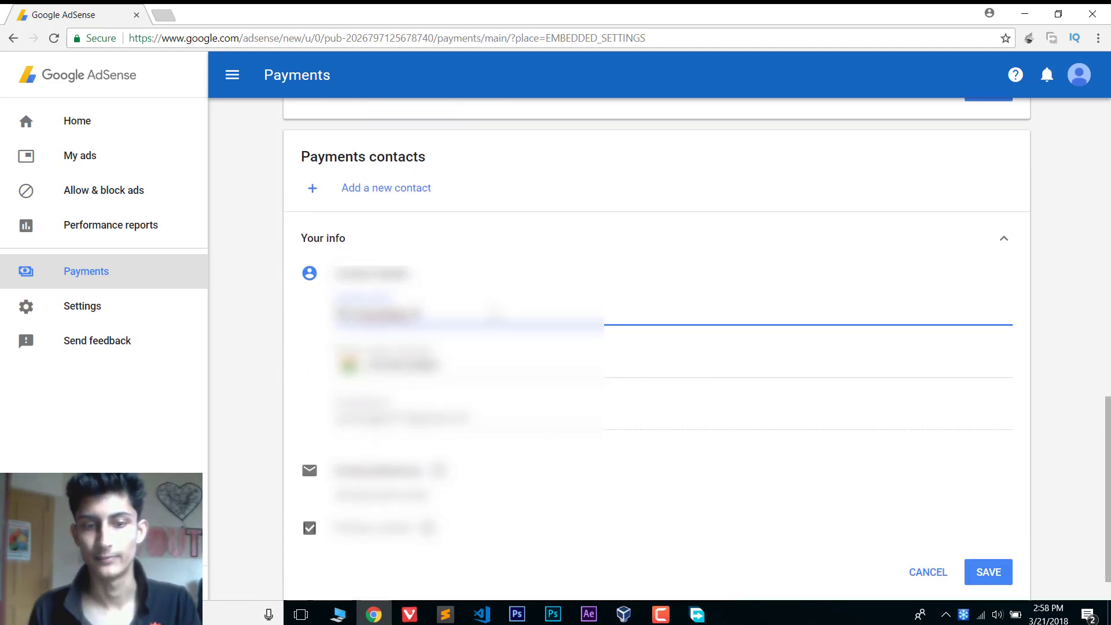
pyautogui.click(764, 489)
pyautogui.scroll(-8, 959, 365)
pyautogui.scroll(5, 985, 340)
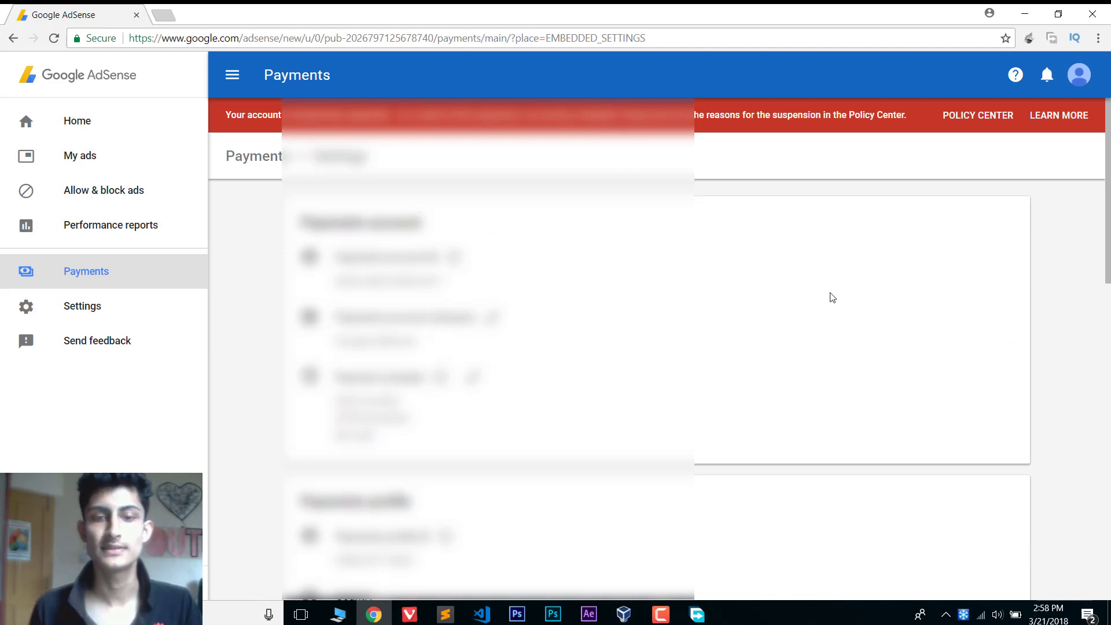
# Switch to the AdSense account in Vivaldi and open its payments settings management page at the name and address section.
pyautogui.click(1020, 14)
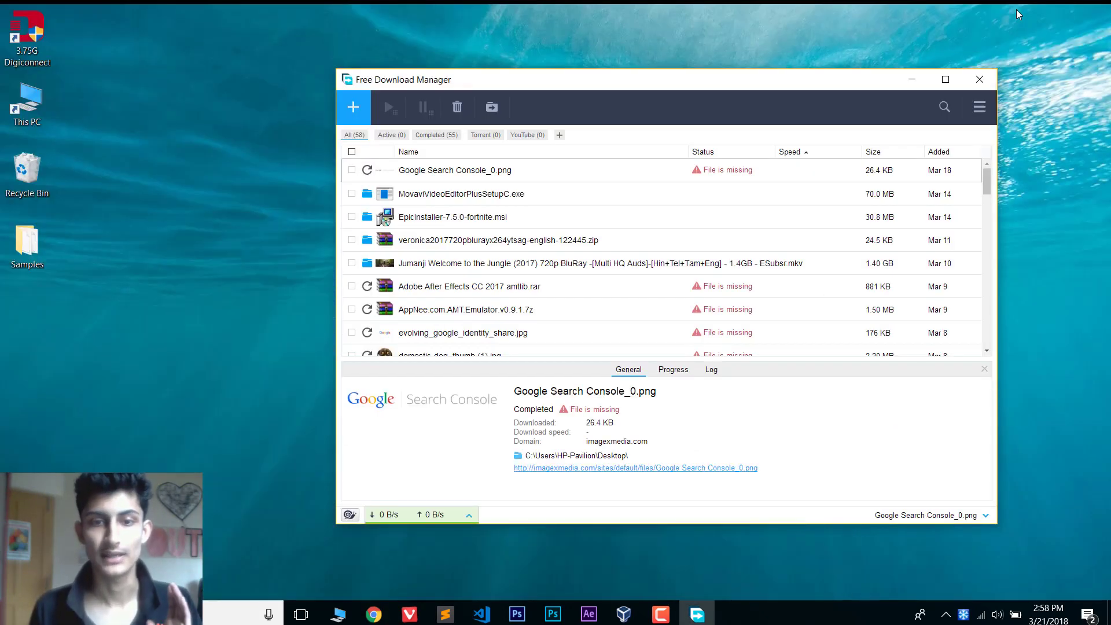
pyautogui.click(411, 613)
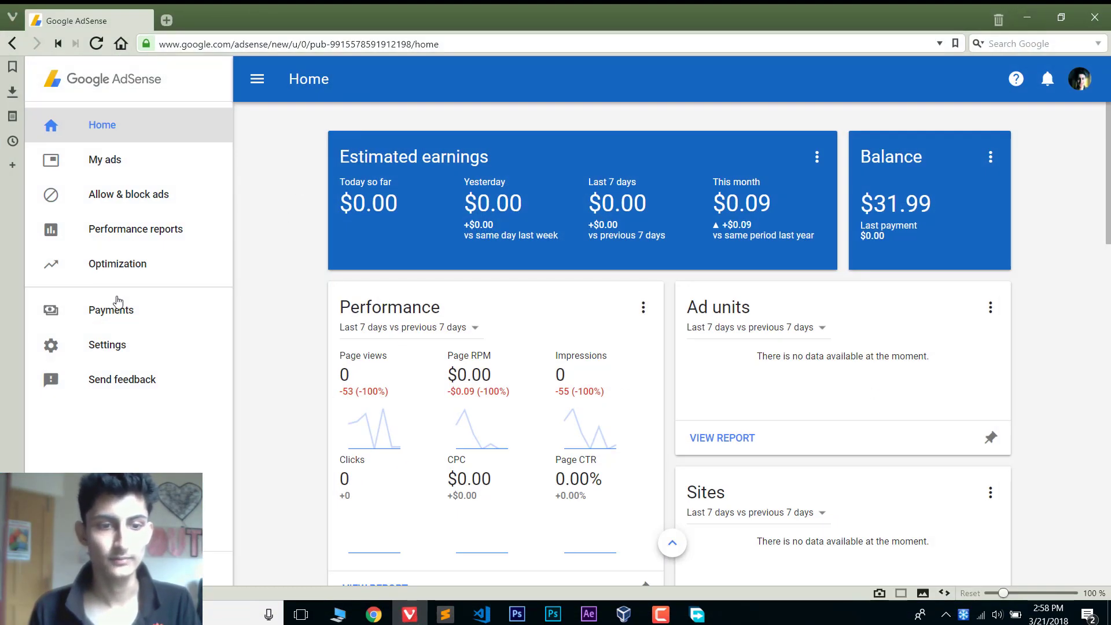
pyautogui.click(133, 318)
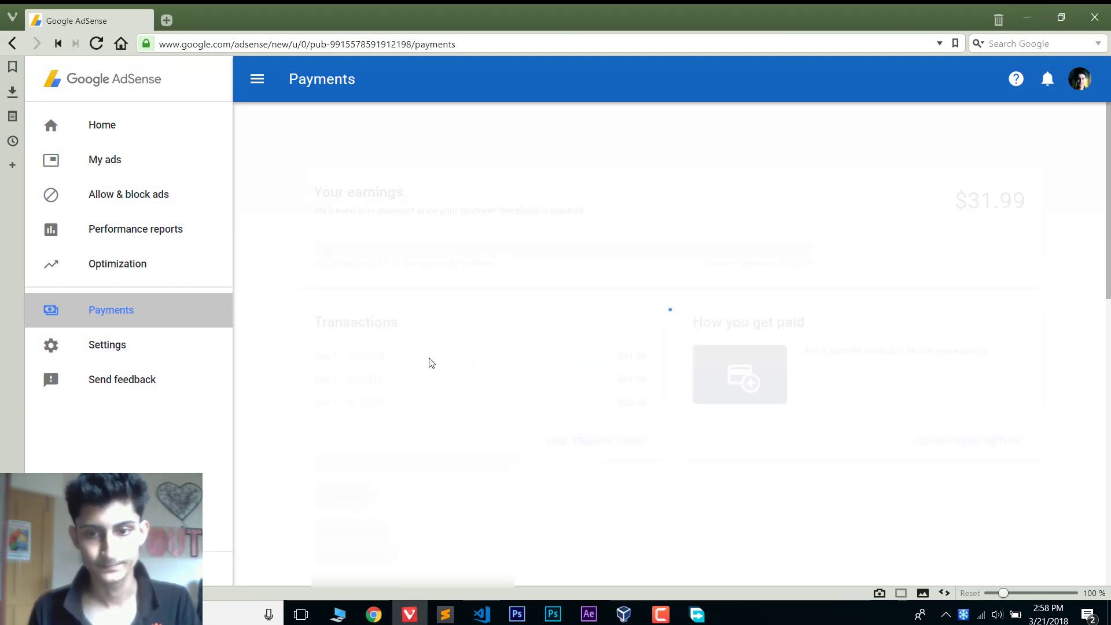
pyautogui.scroll(-2, 513, 517)
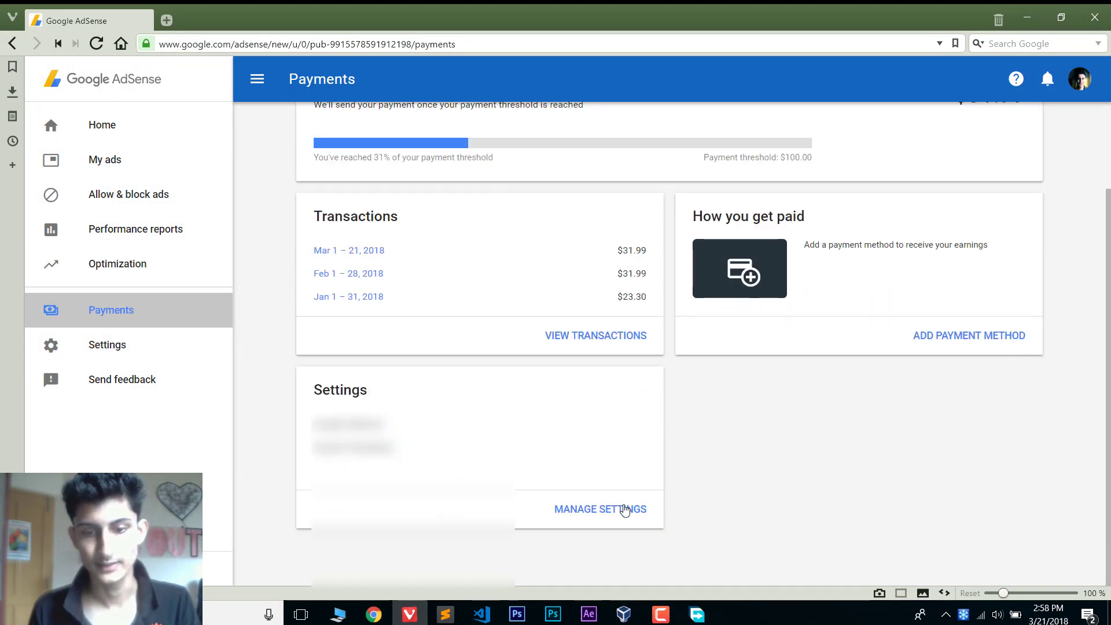
pyautogui.click(624, 507)
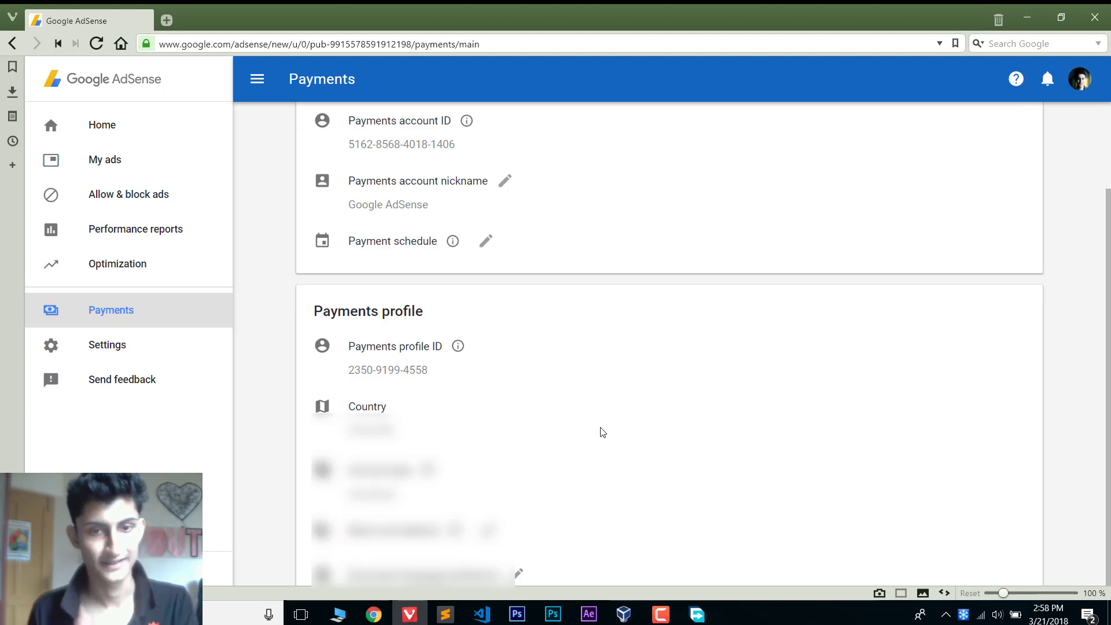
pyautogui.scroll(-7, 600, 279)
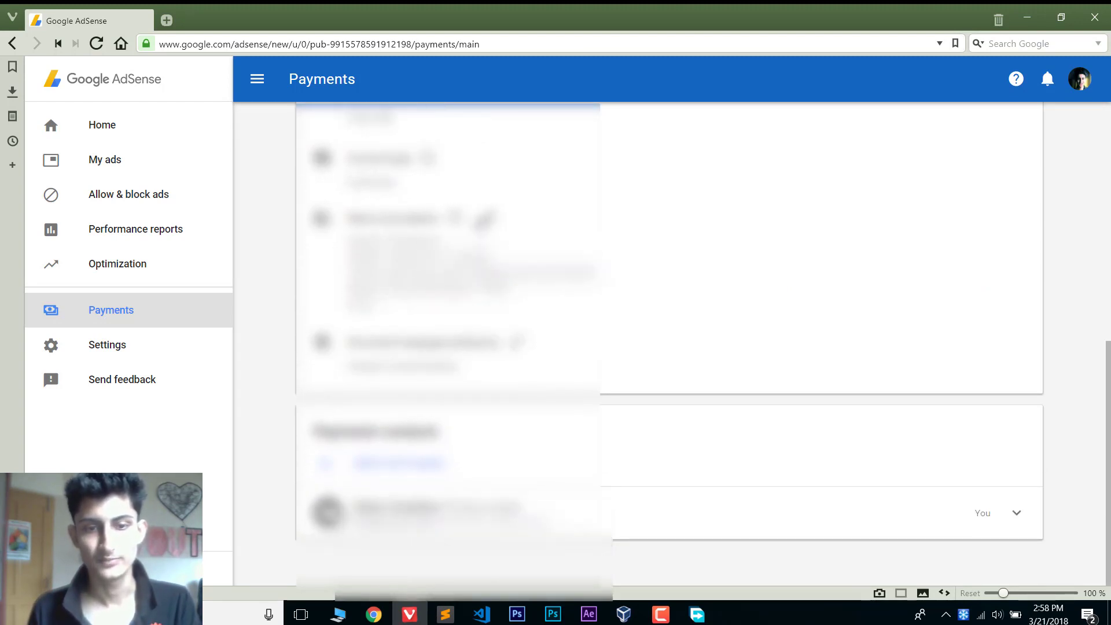
# Open the name and address section for editing and highlight the village part, followed by the post office part, of address line 1.
pyautogui.click(499, 221)
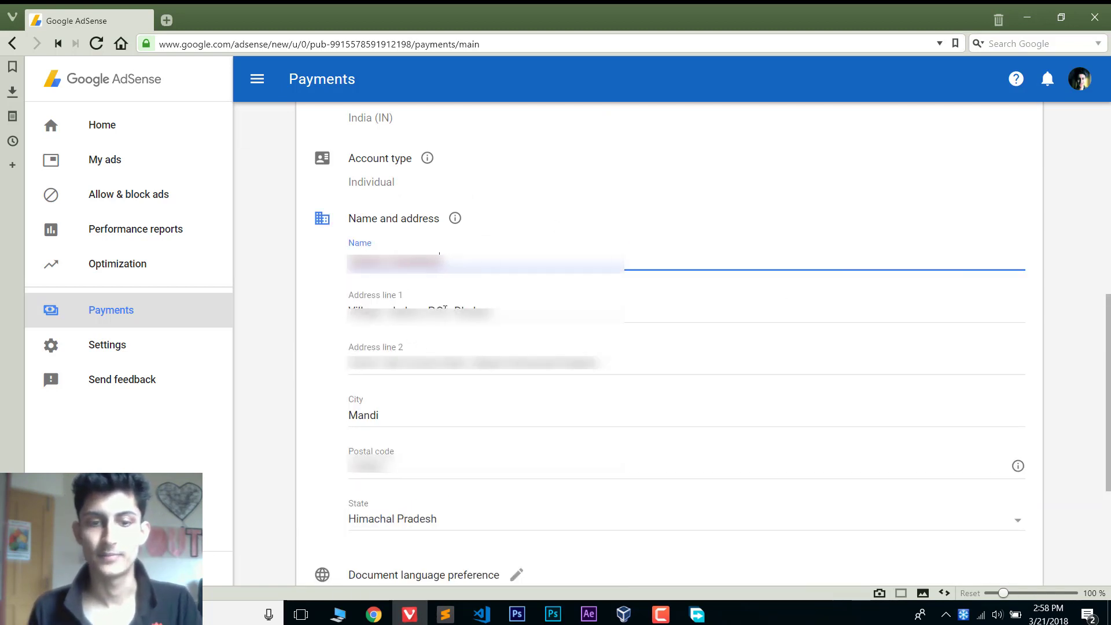
pyautogui.moveTo(425, 311); pyautogui.dragTo(348, 311)
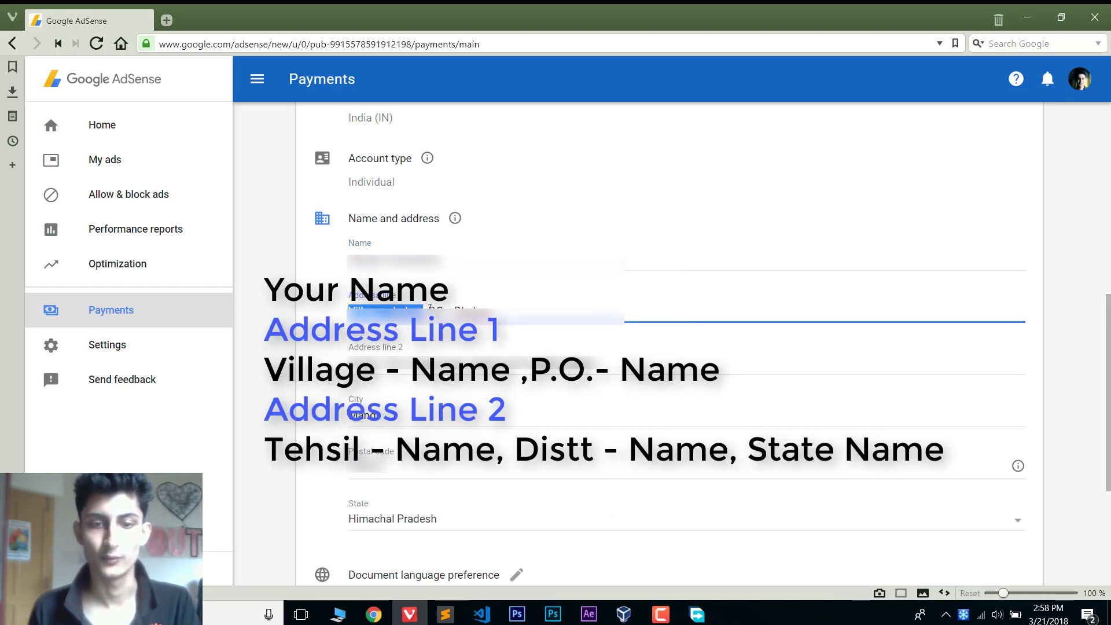
pyautogui.moveTo(429, 311); pyautogui.dragTo(494, 307)
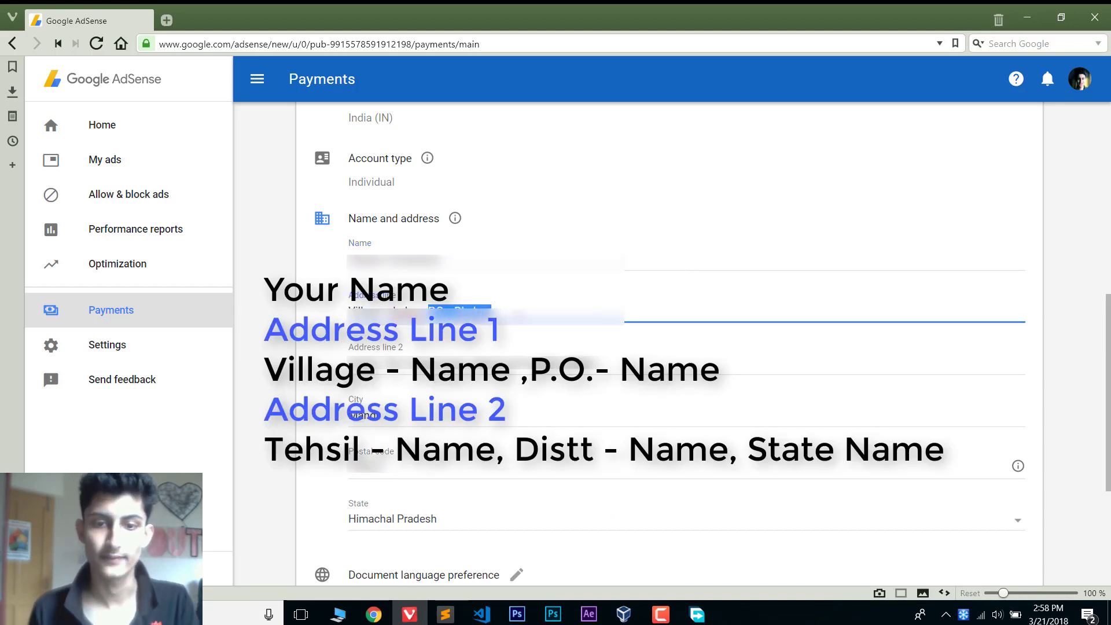
# Highlight the state name at the end of address line 2 and select the postal code, reviewing the rest of the address form.
pyautogui.click(383, 346)
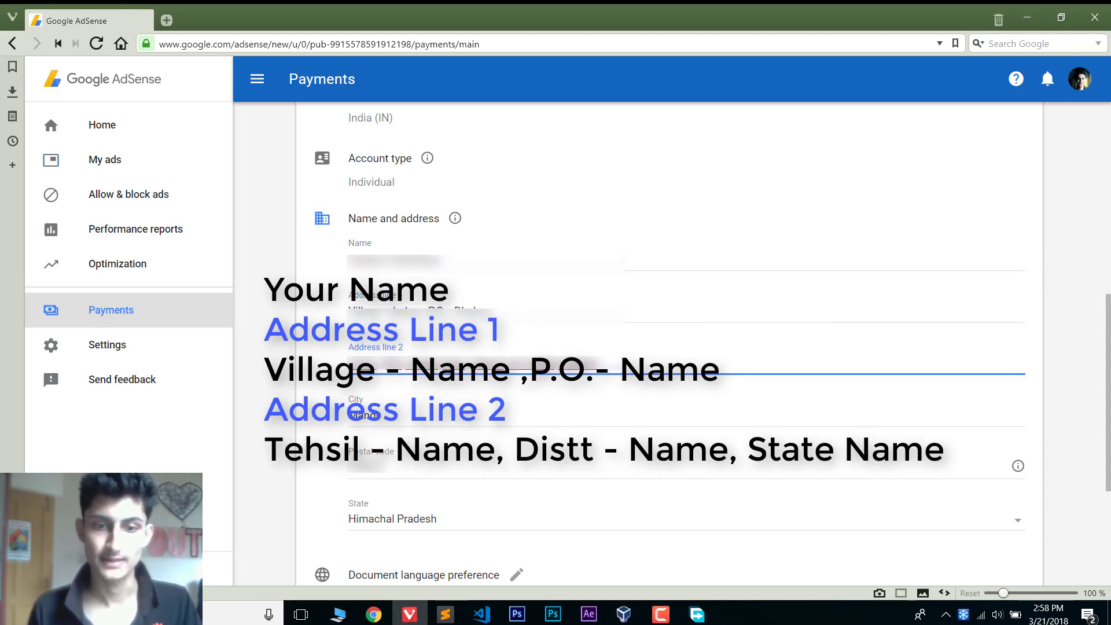
pyautogui.hotkey('ctrl', 'a')
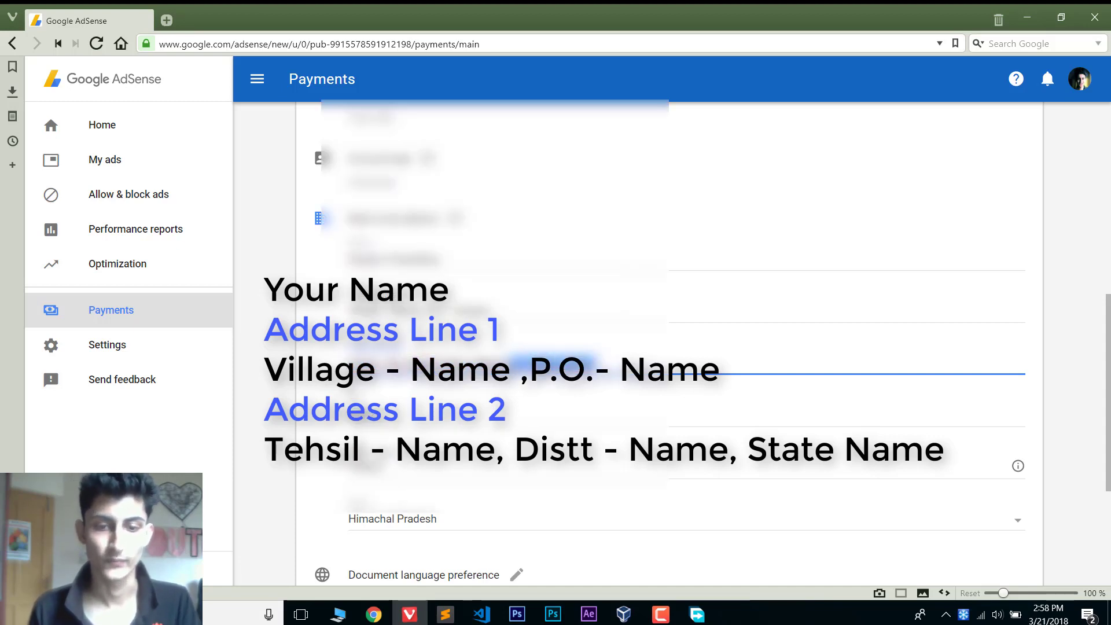
pyautogui.scroll(-3, 636, 348)
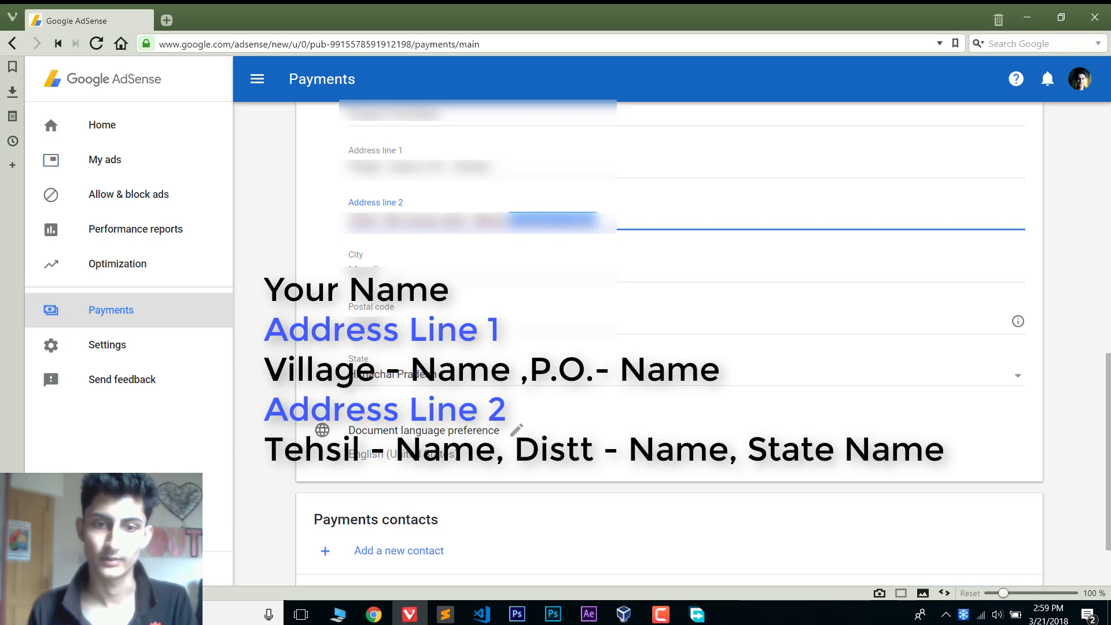
pyautogui.click(313, 323)
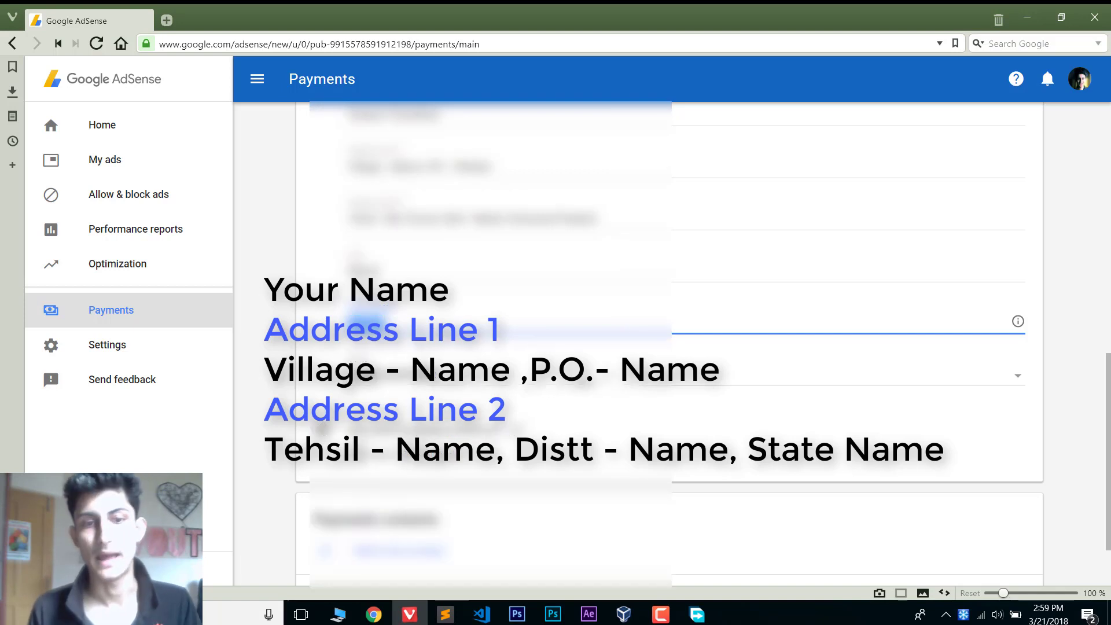
pyautogui.scroll(-3, 585, 383)
pyautogui.scroll(10, 712, 287)
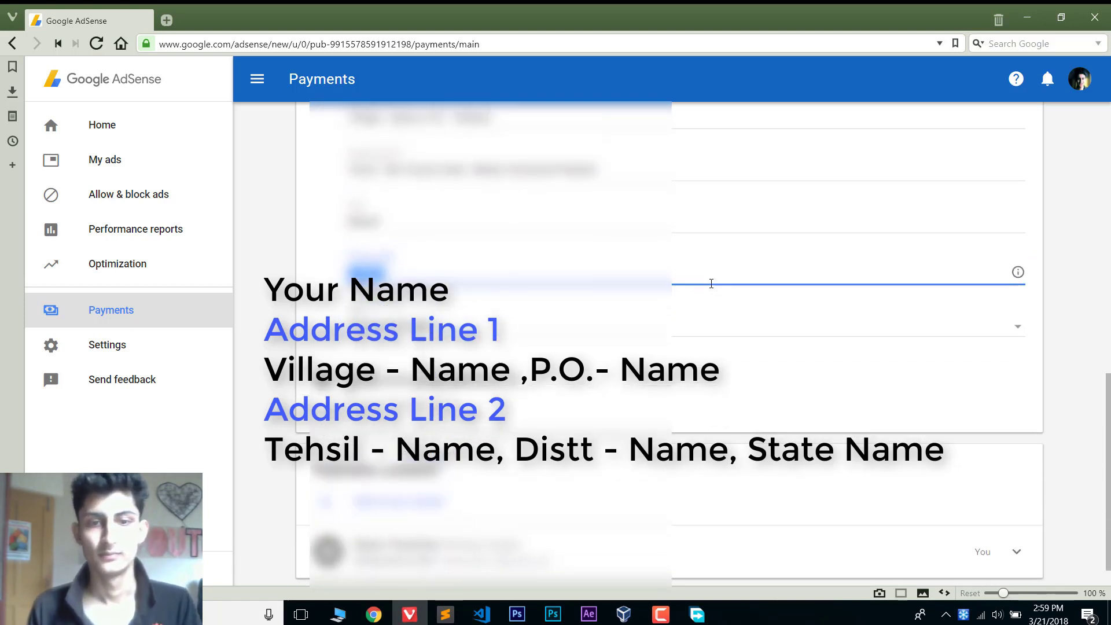